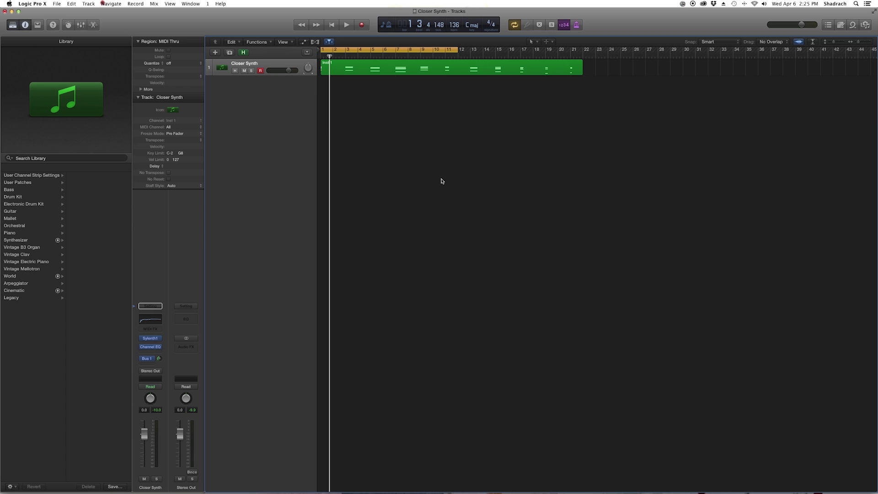
Step: Play back the Closer Synth region to audition the lead sound, stopping around bar 8
key(space)
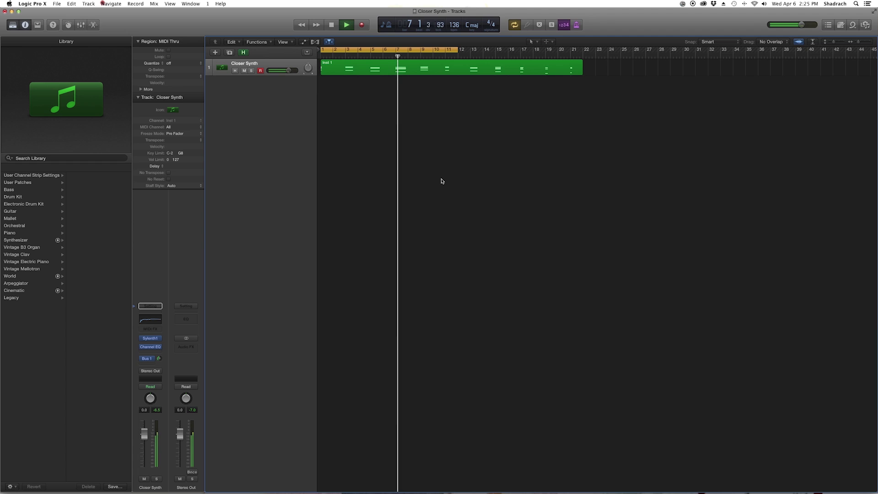
key(space)
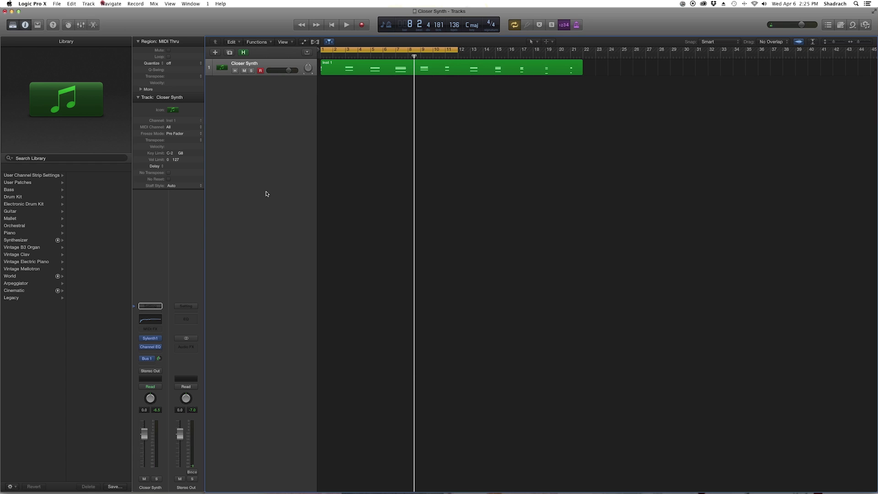
Step: Open the Sylenth1 instrument on the Closer Synth track and view its preset commands, such as Init Preset
mouse_move(142, 360)
click(152, 340)
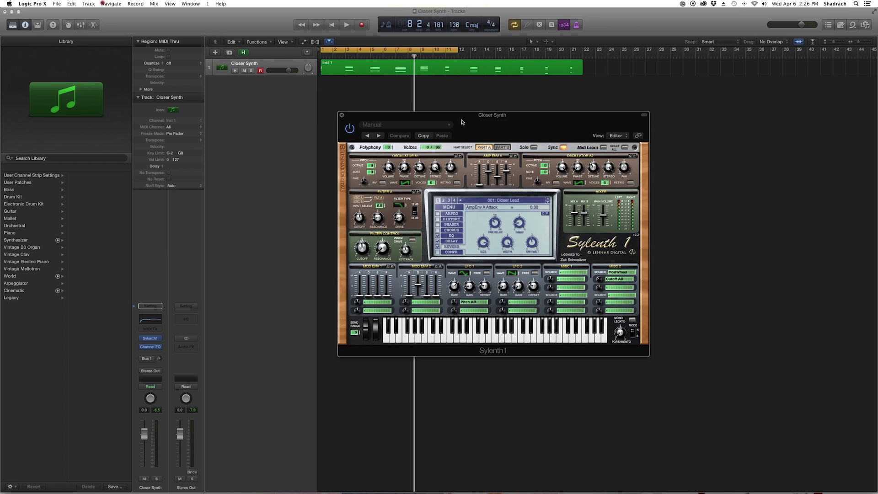
click(451, 208)
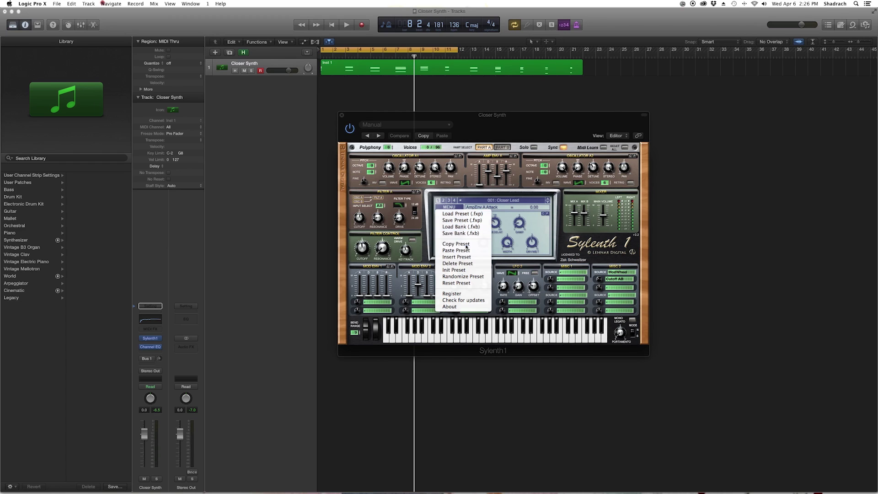
click(469, 119)
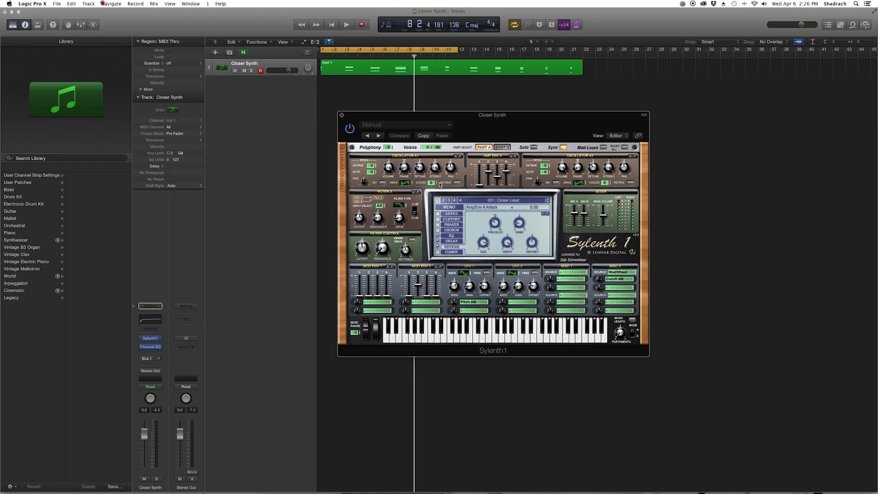
Step: Check the Oscillator A1 detune and the Amp Env A slider settings of the Closer Lead preset
click(422, 170)
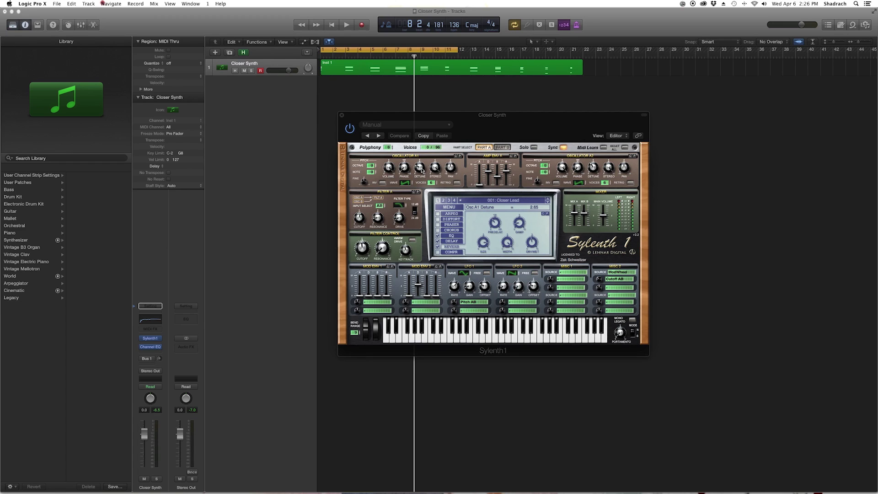
mouse_move(435, 168)
click(480, 187)
click(488, 172)
Step: Review Filter A's type and resonance, plus the Filter Control cutoff
click(402, 205)
mouse_move(384, 208)
mouse_move(359, 221)
click(379, 221)
mouse_move(362, 247)
Step: Review LFO 1's routing to Pitch AB, keeping that destination, and check its amount, rate and waveform
click(474, 304)
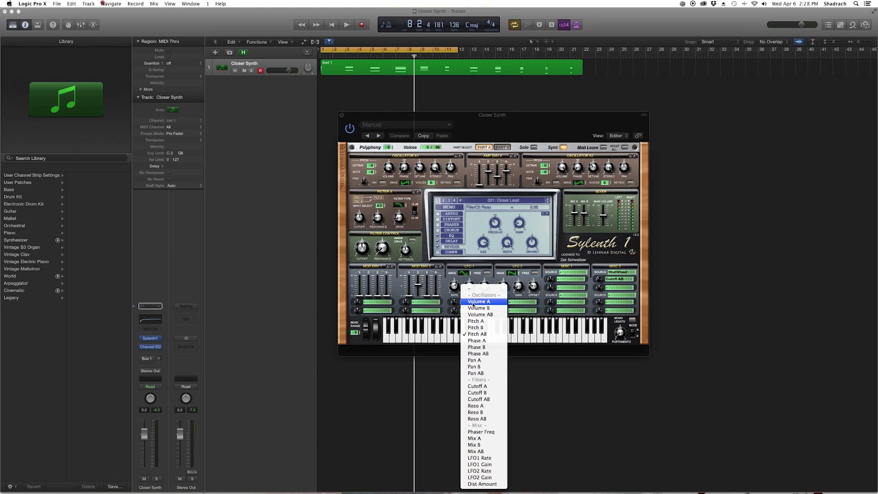
click(484, 335)
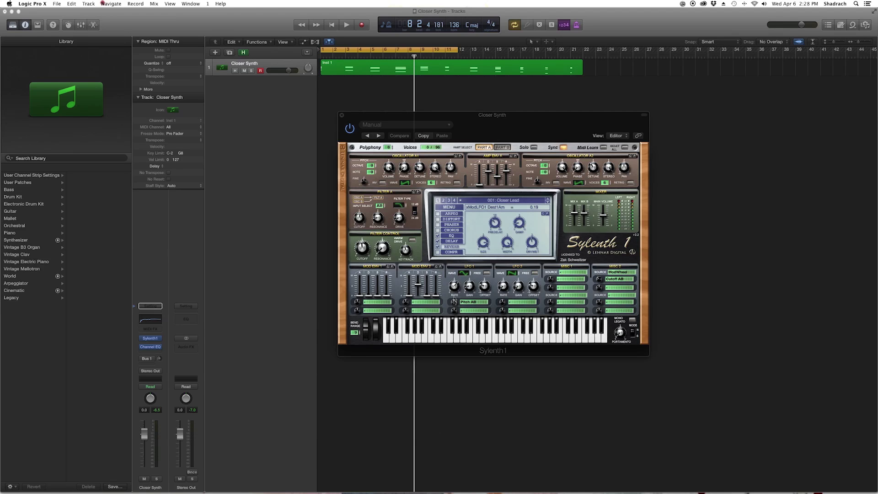
click(454, 285)
click(465, 273)
Step: Check the Misc 2 modulation source ModWheel and its modulation amount for Cutoff AB
click(626, 273)
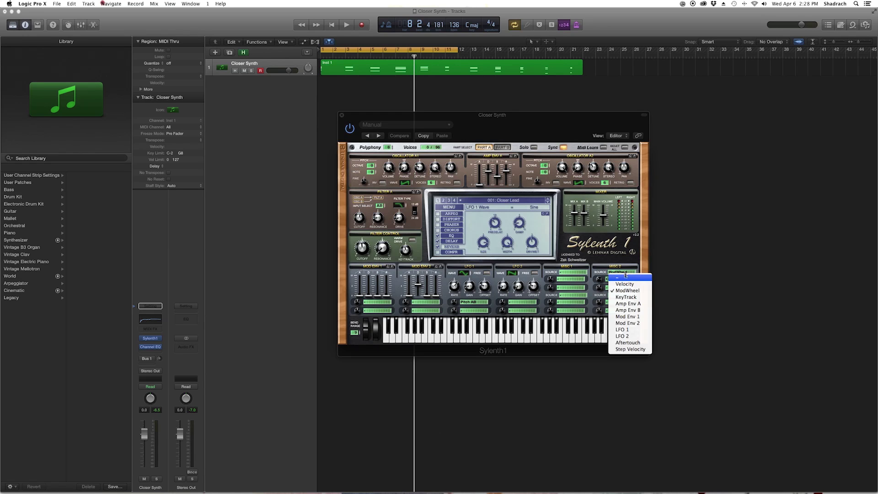
click(619, 281)
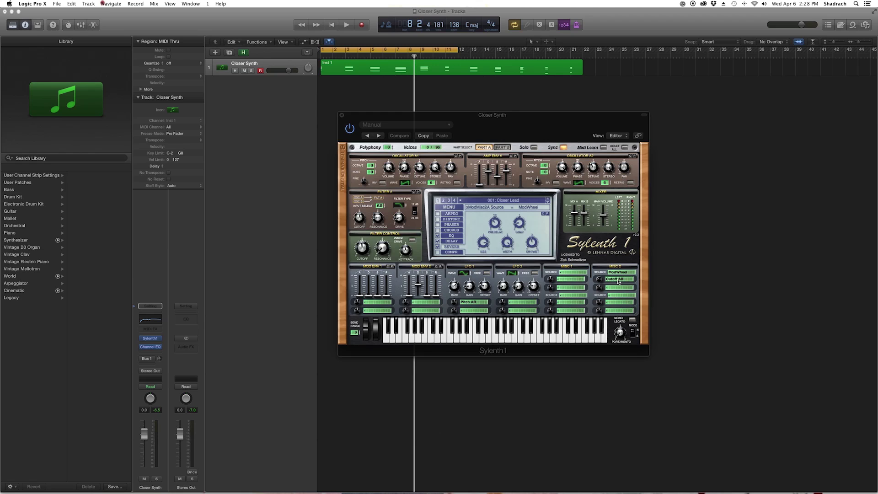
click(598, 280)
Step: Inspect the Sylenth1 chorus, EQ and delay effects, including the EQ treble settings and the delay's dry/wet mix
click(451, 230)
click(449, 236)
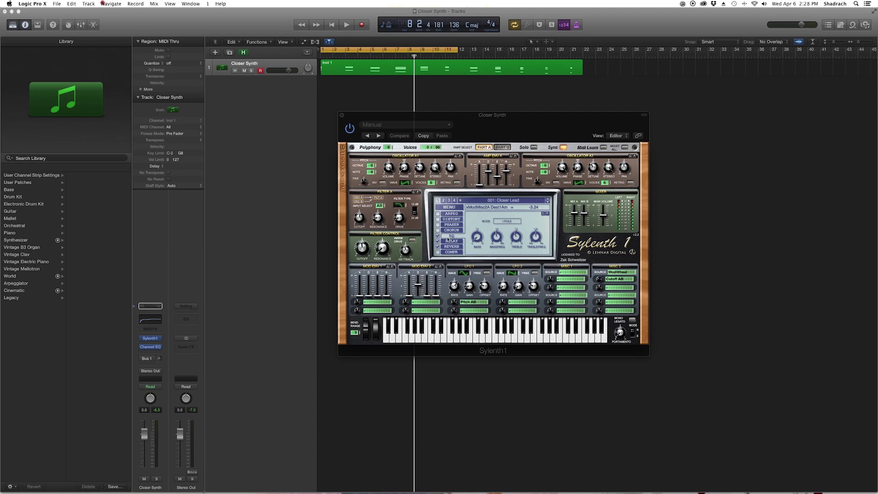
click(517, 237)
click(536, 241)
click(453, 241)
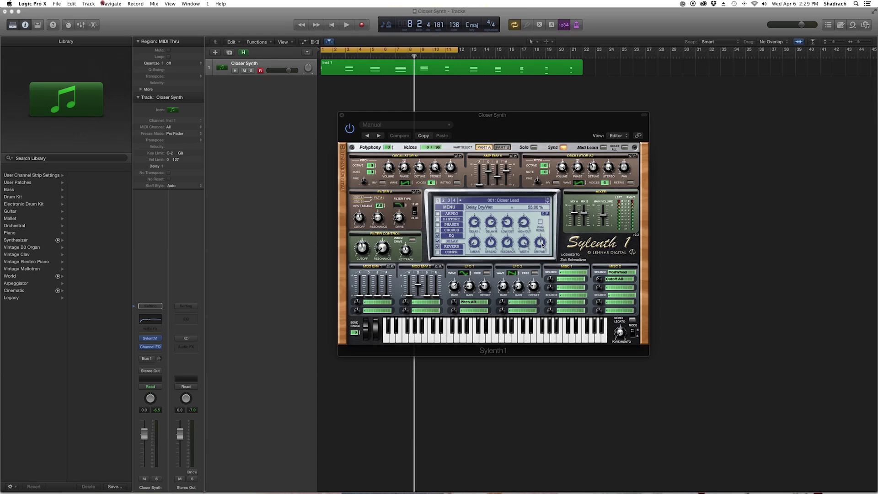
Step: Review the Sylenth1 reverb's size, width and dry/wet settings and close the instrument window
click(451, 246)
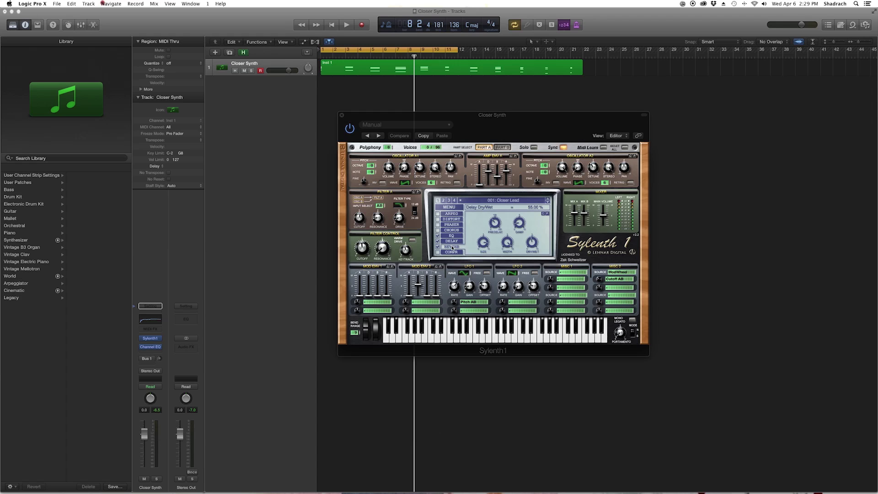
click(484, 243)
click(507, 244)
click(532, 244)
click(339, 116)
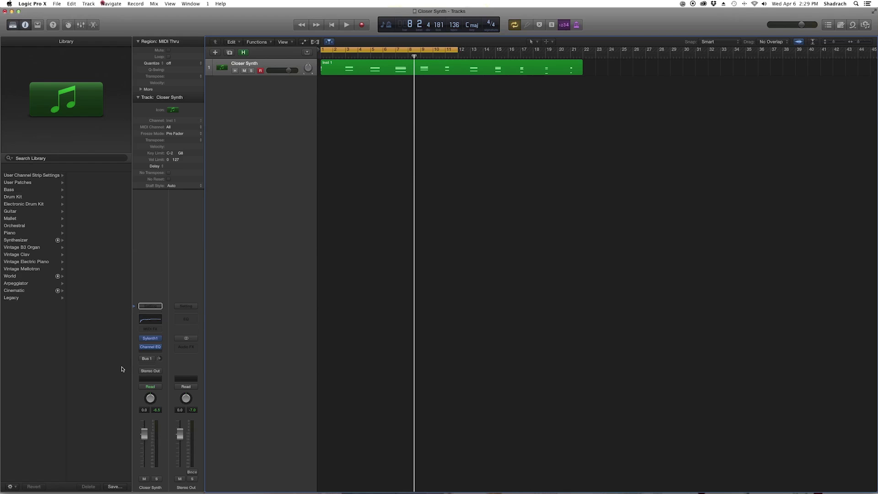
Step: Inspect the Closer Synth track's Channel EQ, its Bus 1 send and the SilverVerb on the Aux 1 channel
mouse_move(148, 350)
click(148, 350)
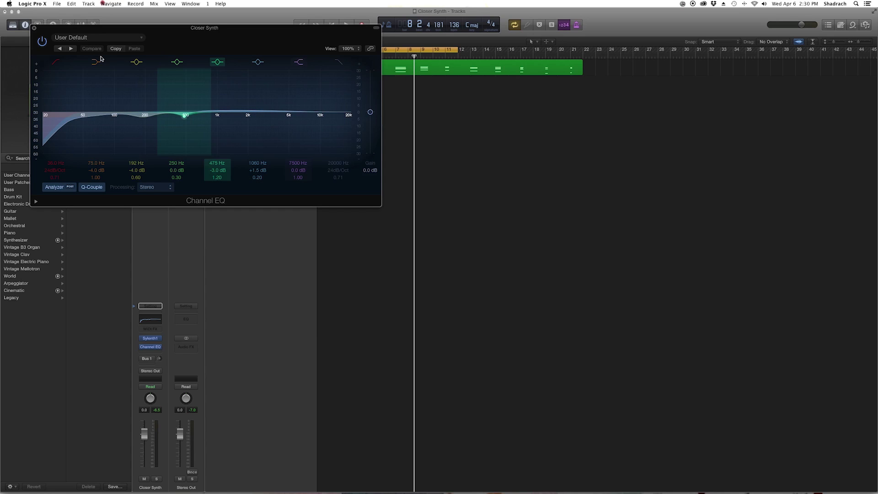
click(142, 359)
click(152, 360)
mouse_move(185, 343)
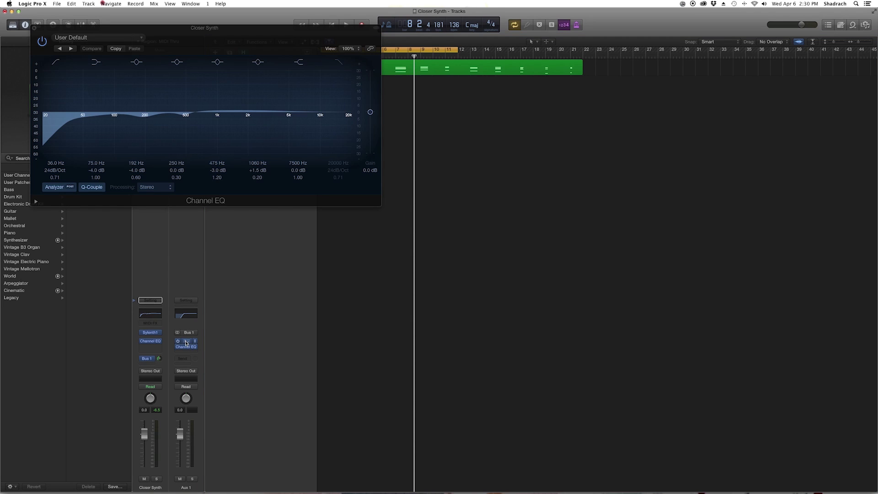
click(185, 343)
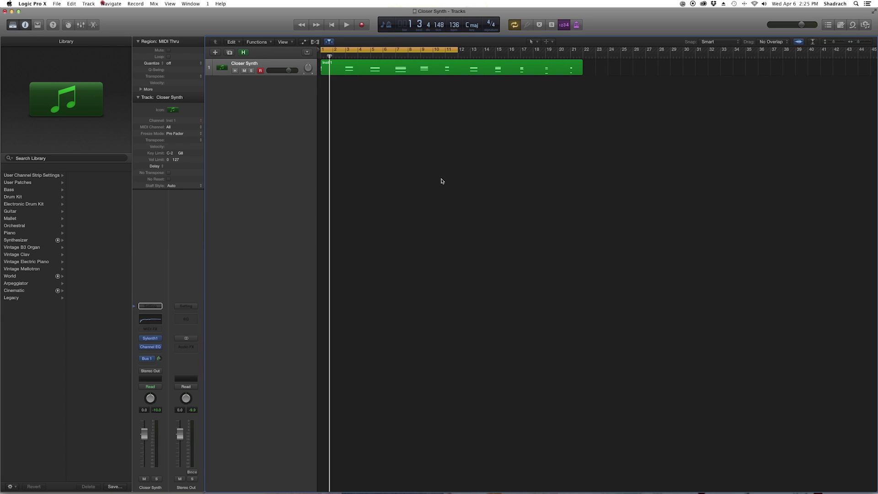
Step: Play the Closer Synth region again to hear the complete sound with its effects, and stop playback
key(space)
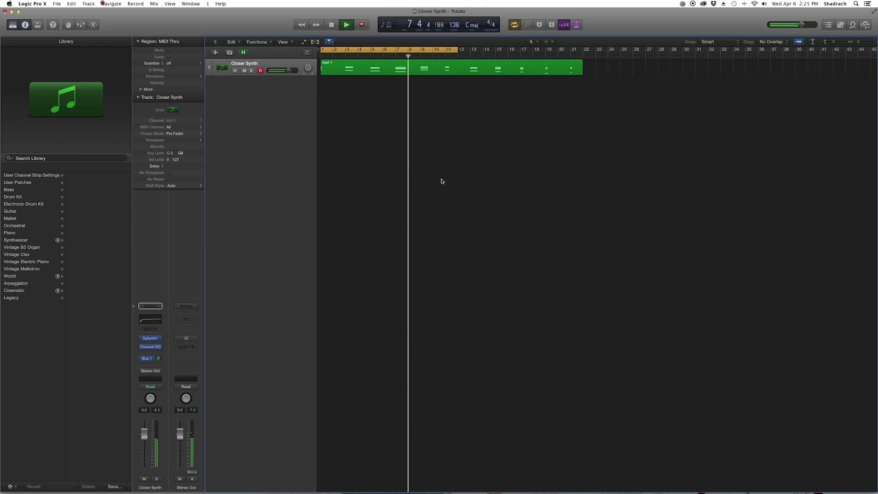
key(space)
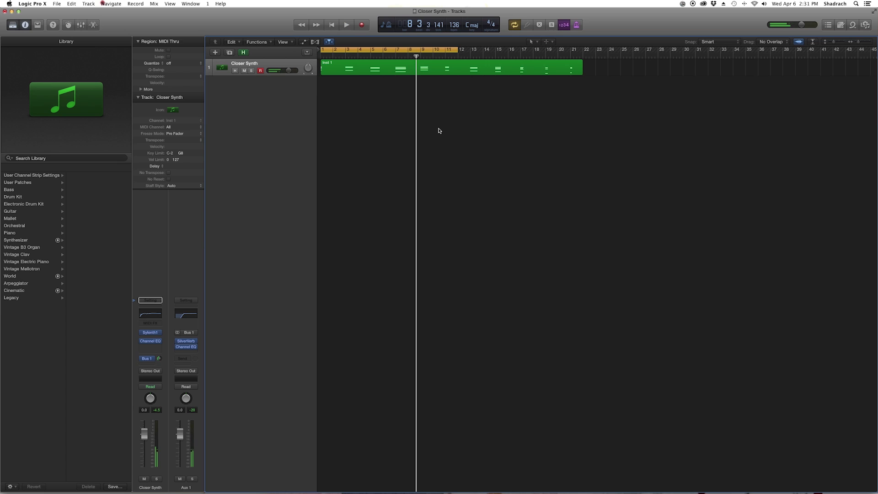